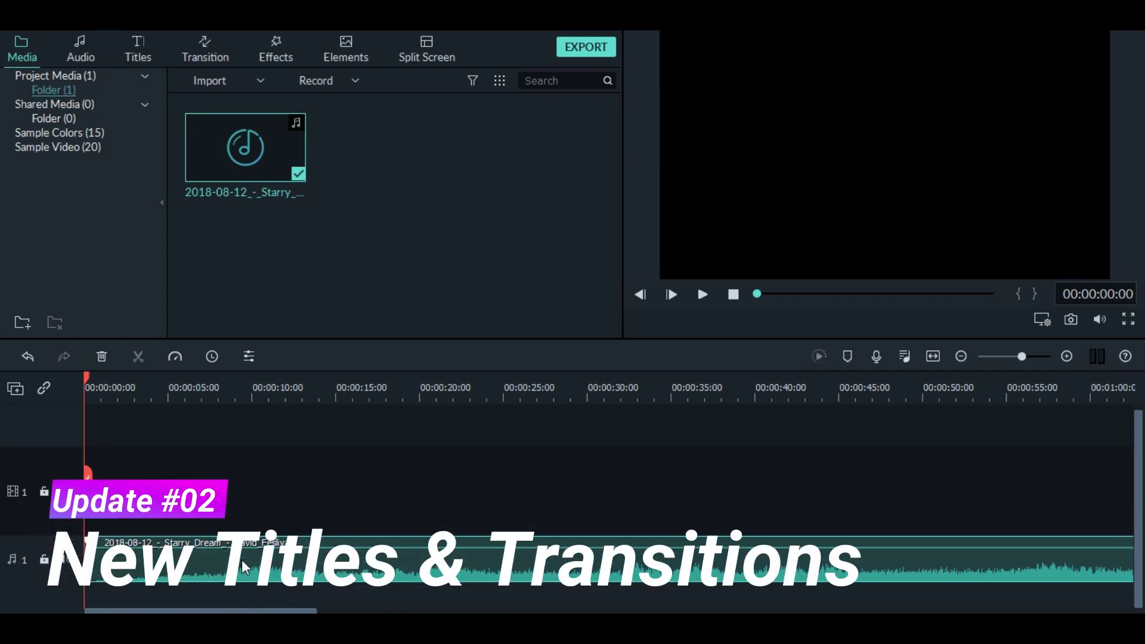
Browse the New Concept title collection and preview several of its lower thirds, including New LowerThirds 3, 5 and 8
left_click(138, 56)
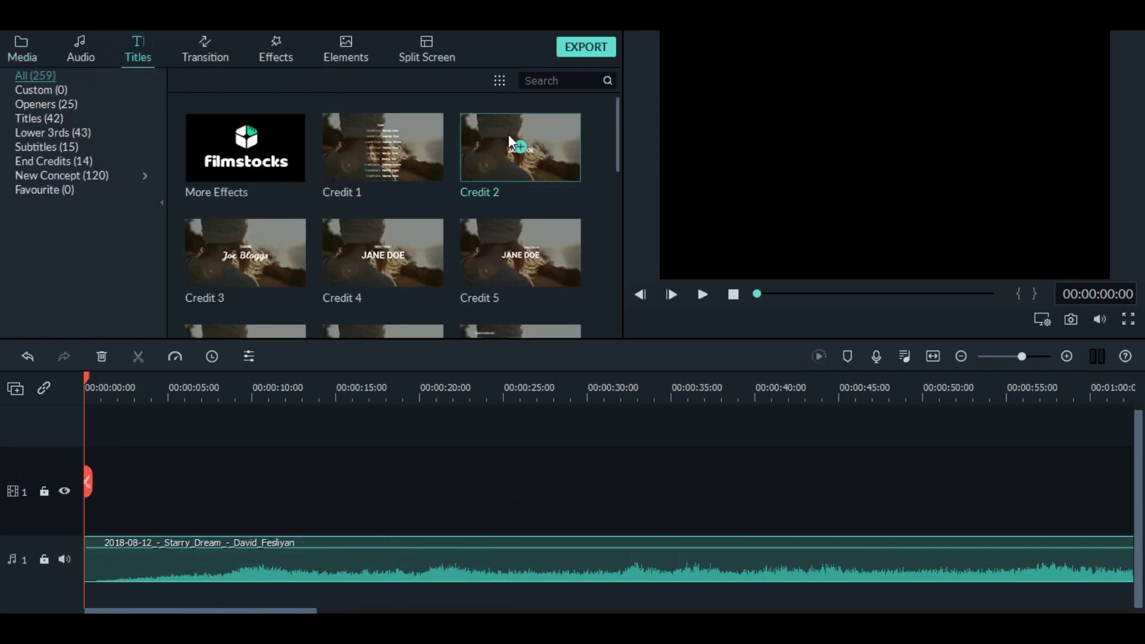
left_click(53, 132)
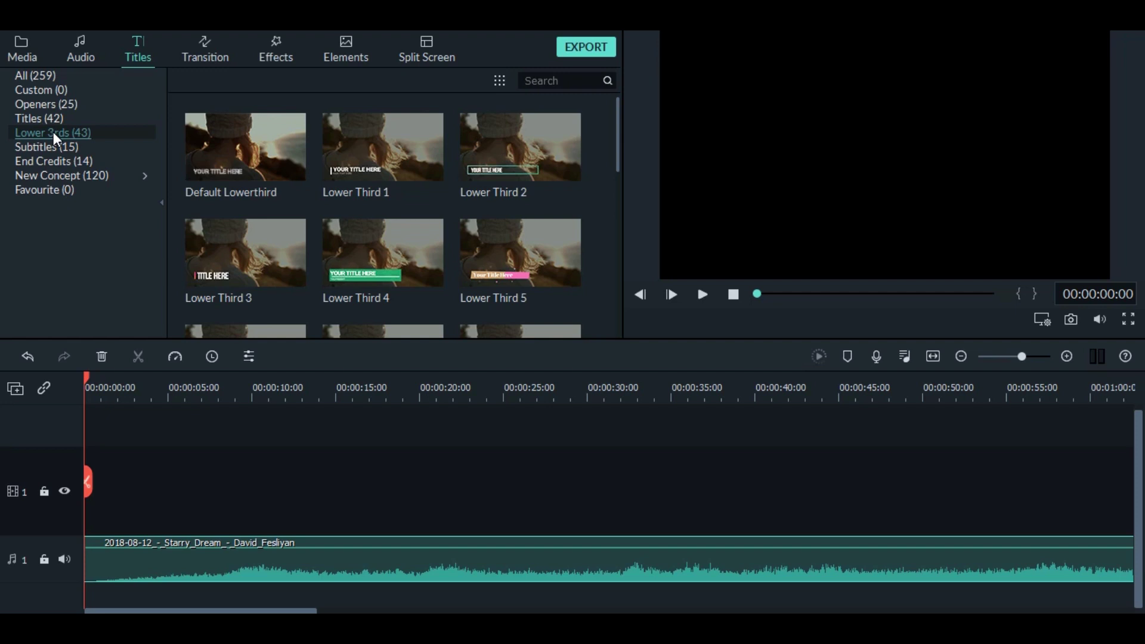
left_click(66, 178)
left_click(270, 177)
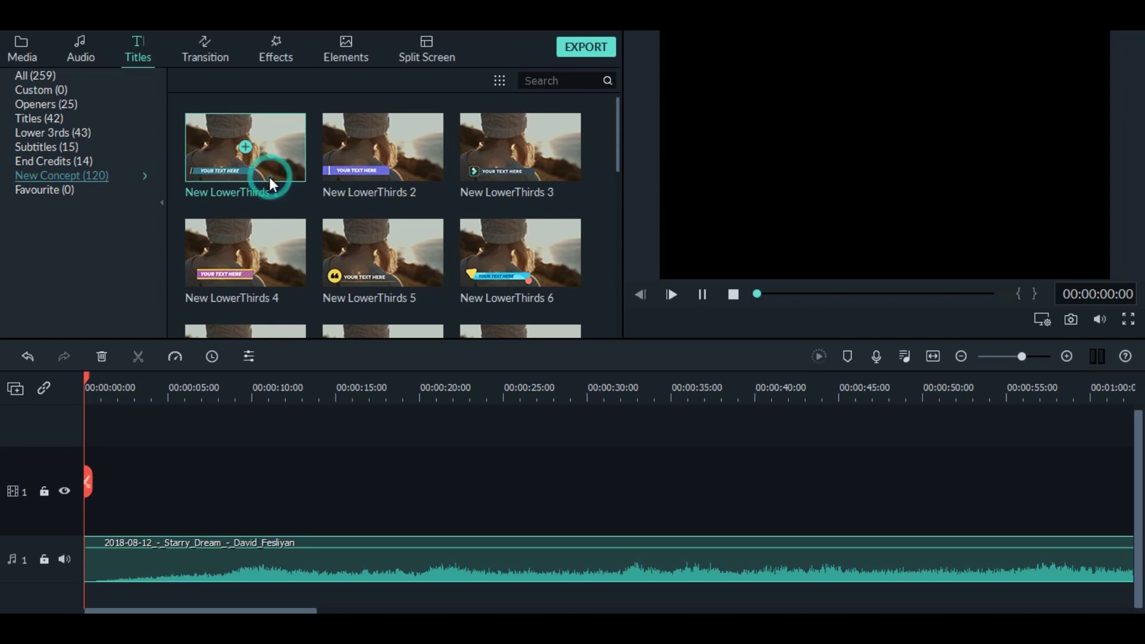
left_click(341, 177)
left_click(486, 171)
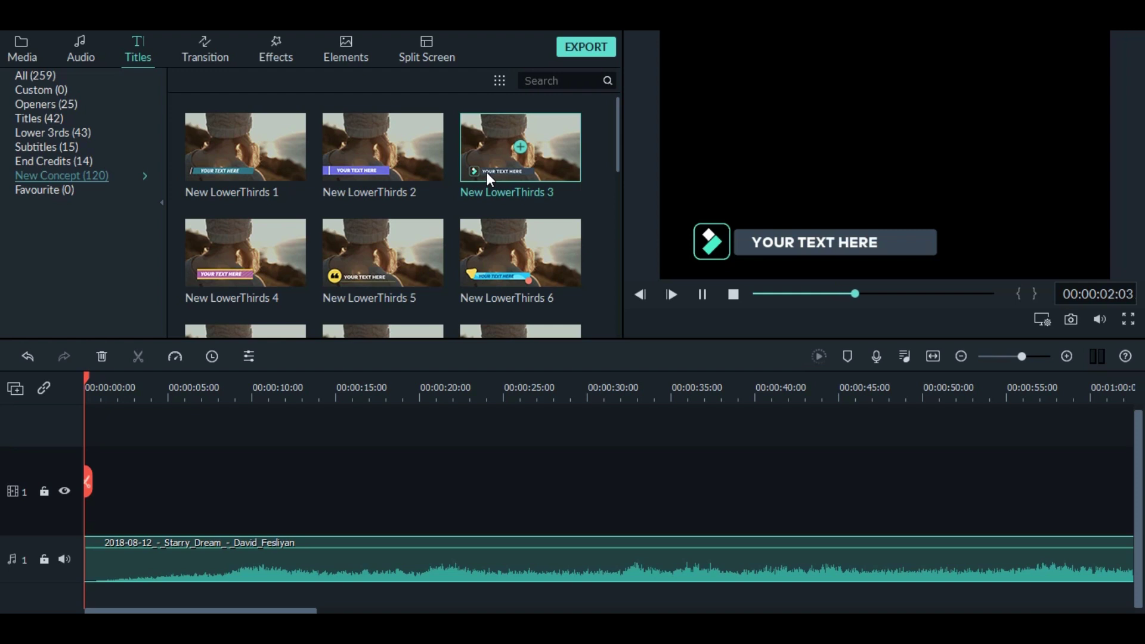
left_click(333, 281)
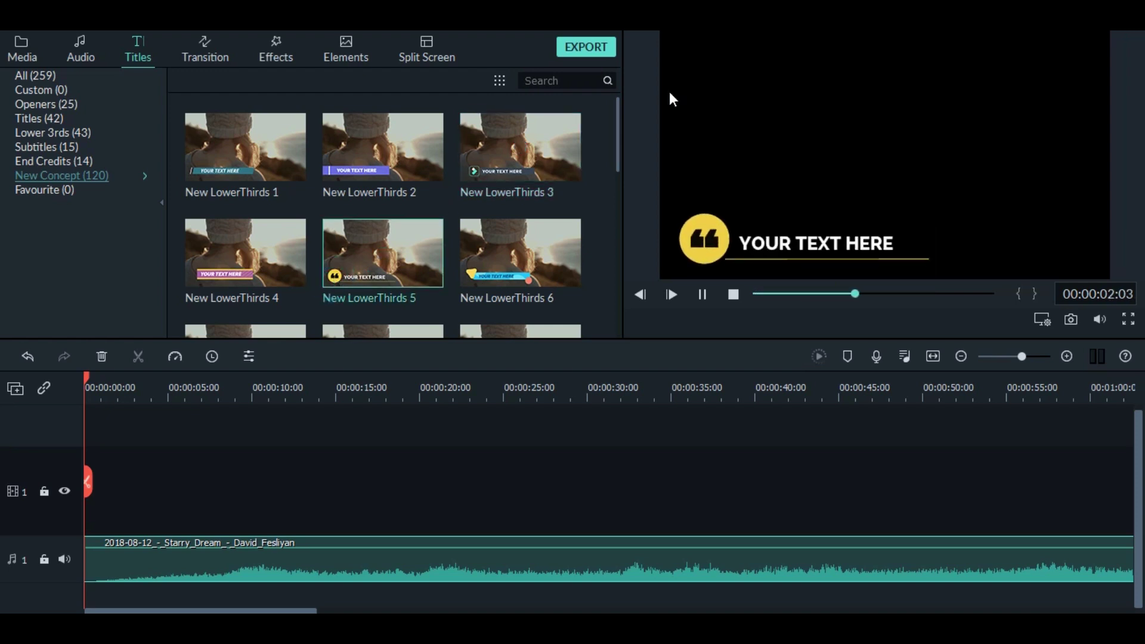
left_click_drag(618, 139, 613, 184)
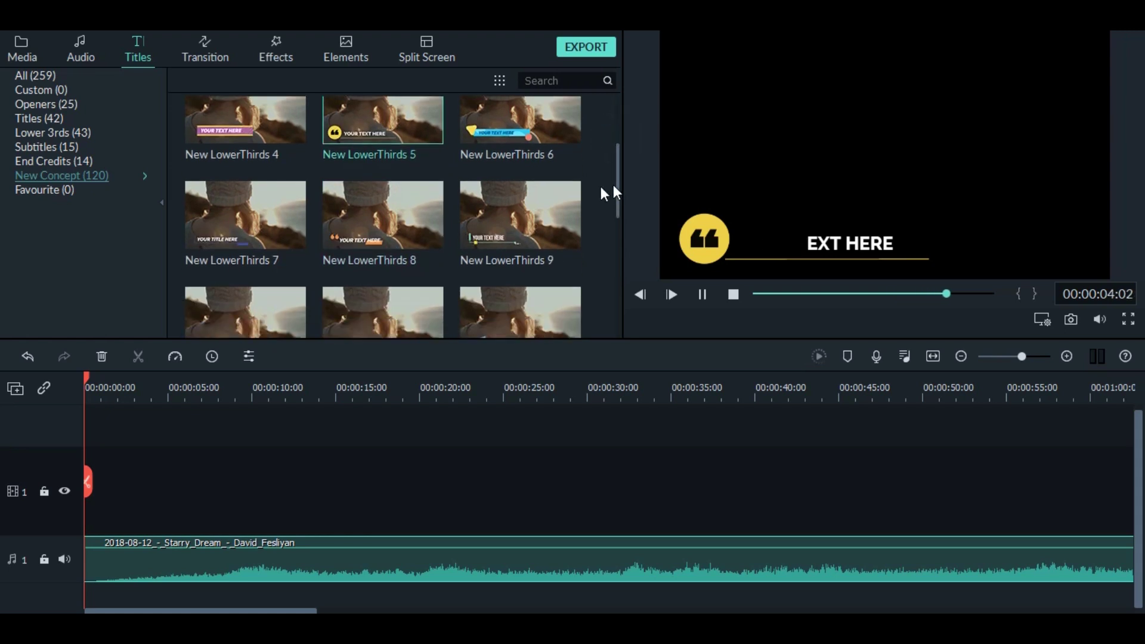
left_click(342, 235)
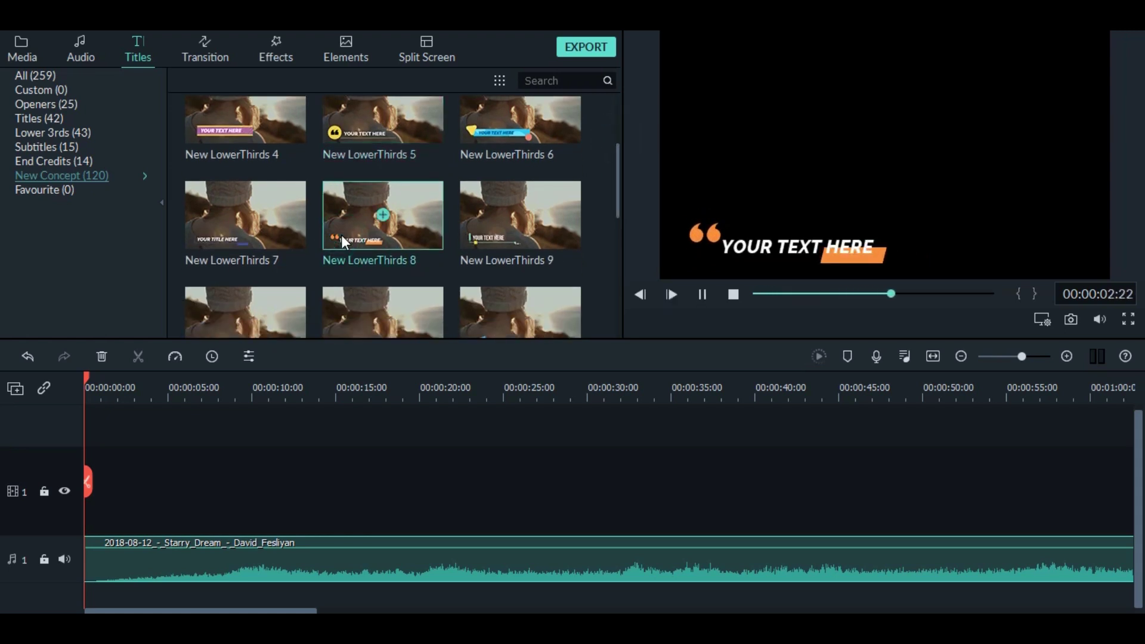
Preview the new transitions, including Plain Shape 1, Linear 1, Linear 2, Linear 3 and Linear 4
left_click(220, 47)
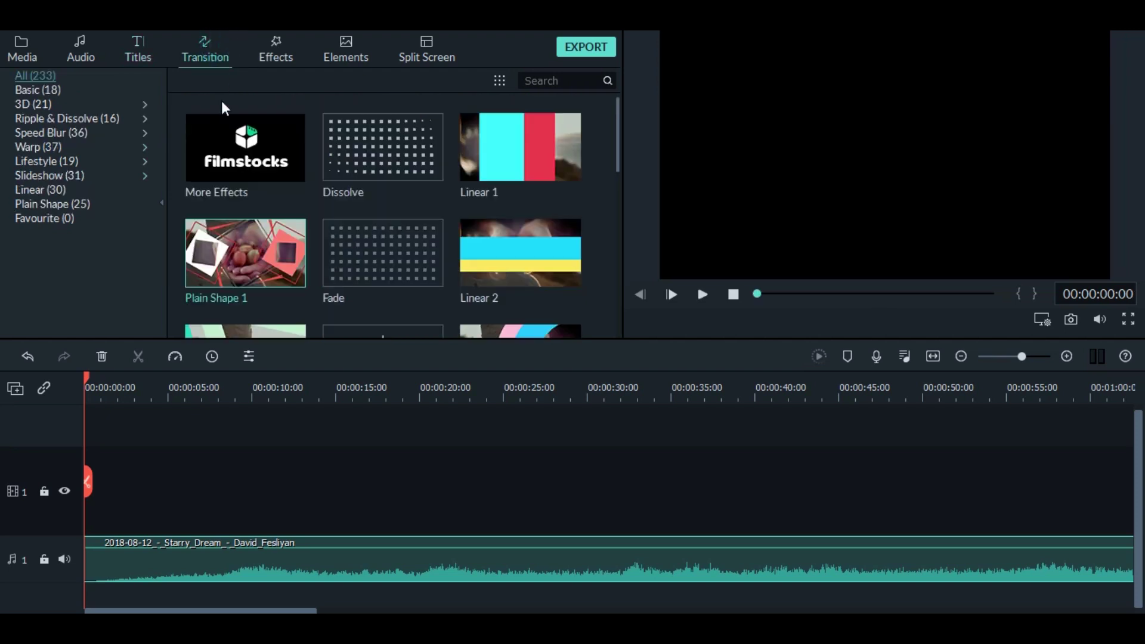
left_click(293, 279)
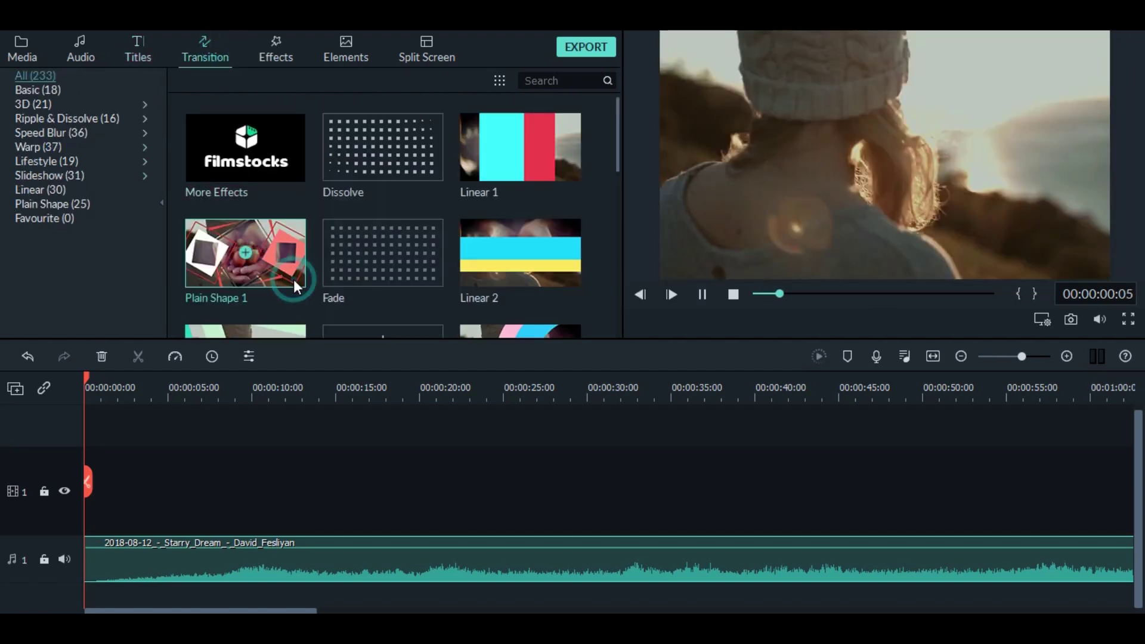
left_click(483, 174)
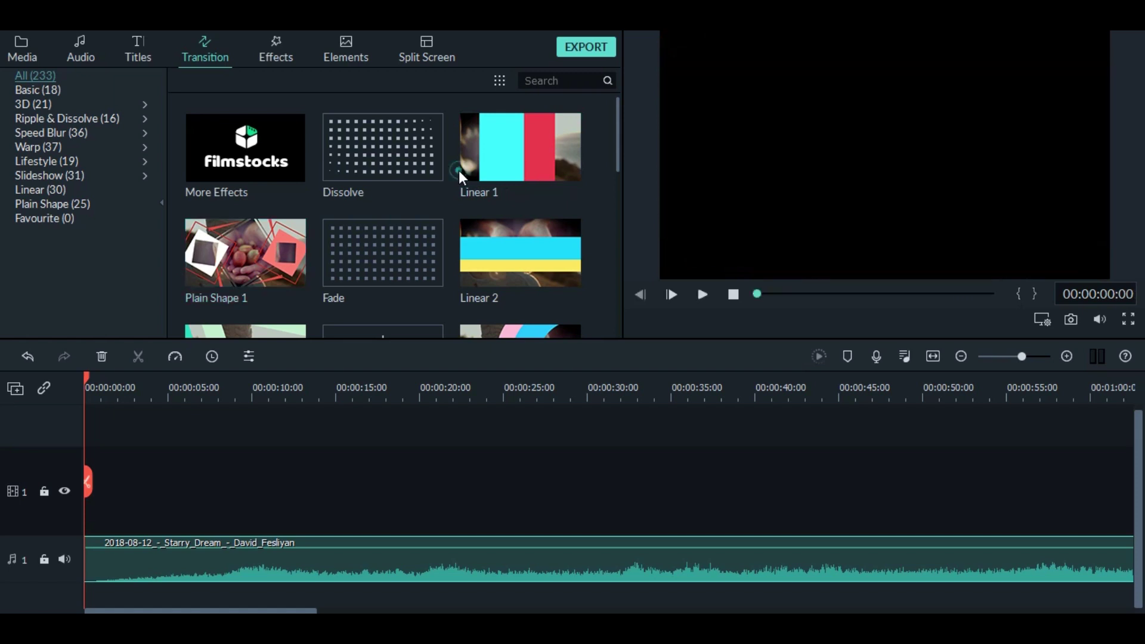
left_click(484, 276)
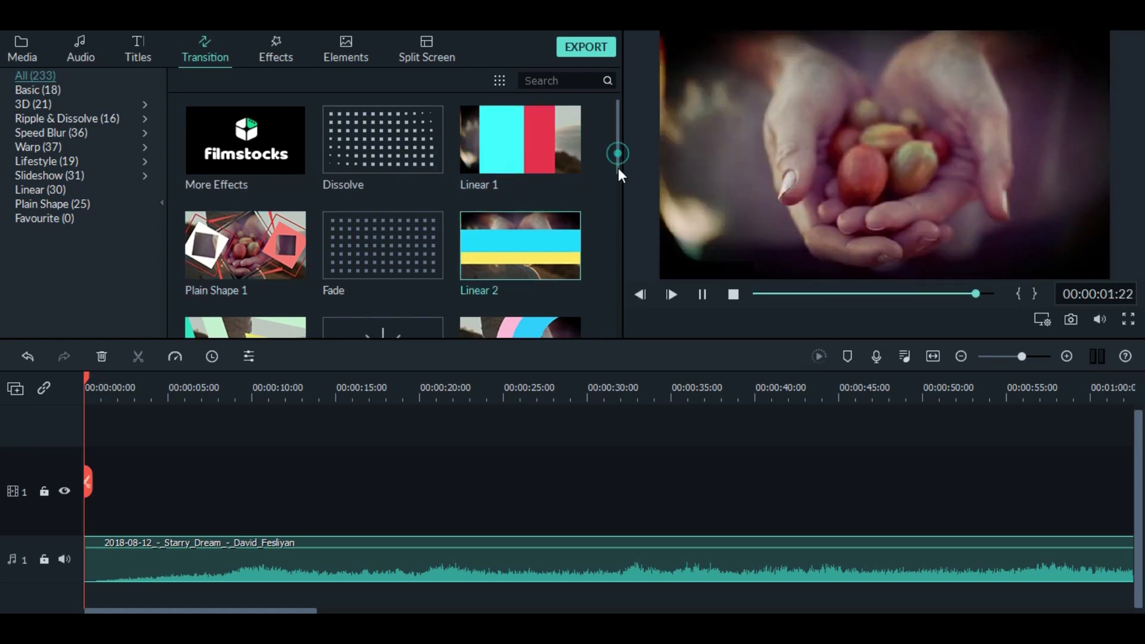
scroll(618, 167, "down", 2)
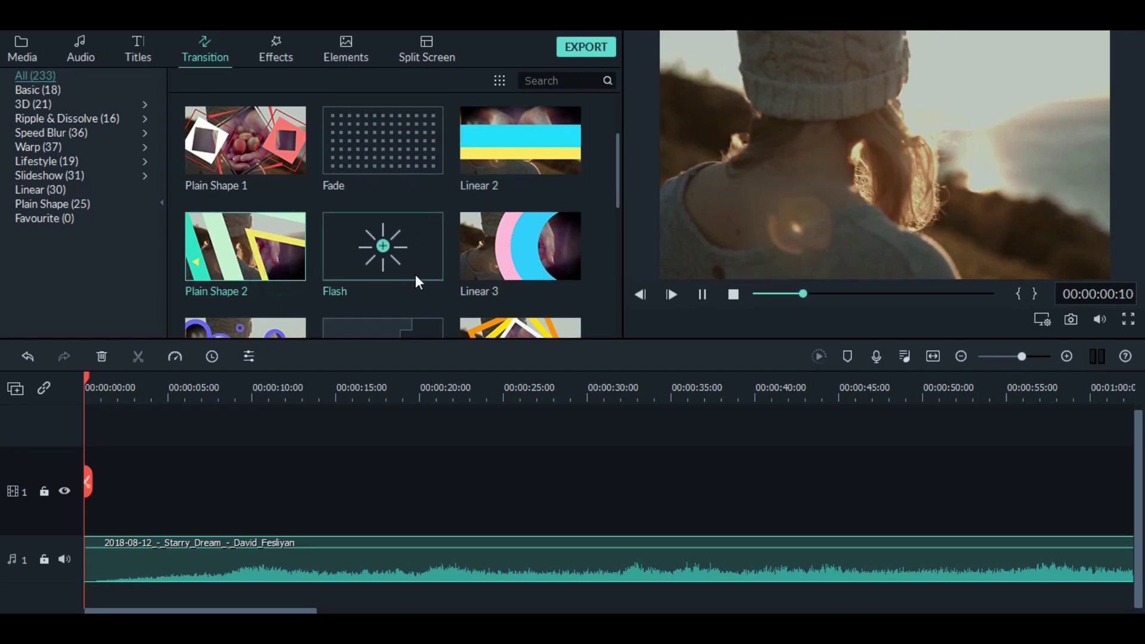
left_click(469, 274)
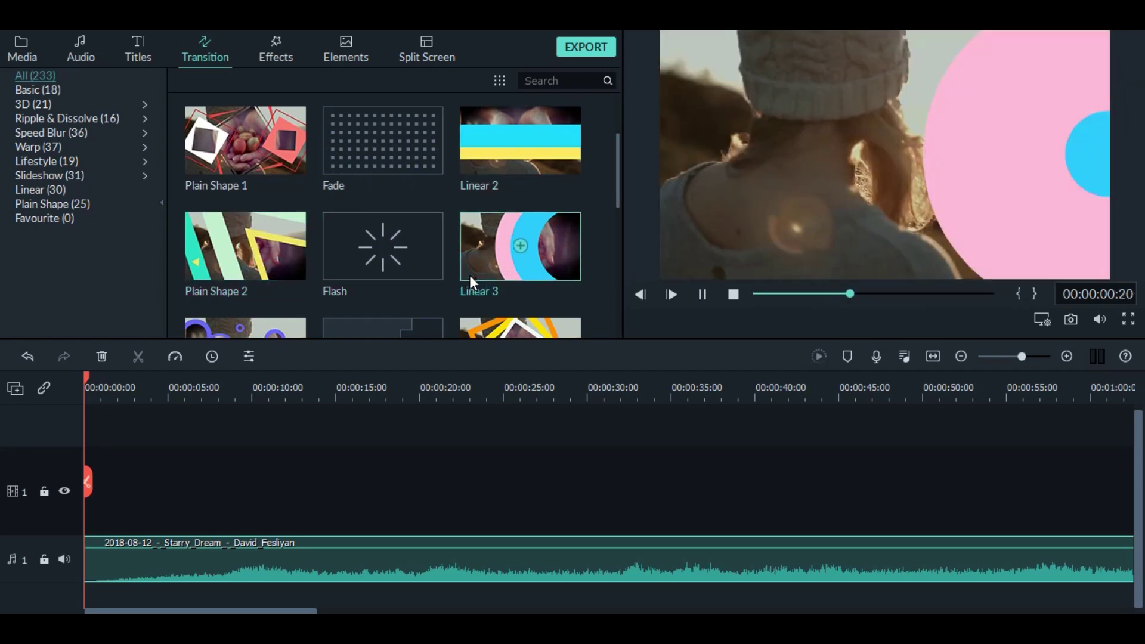
left_click_drag(620, 176, 617, 219)
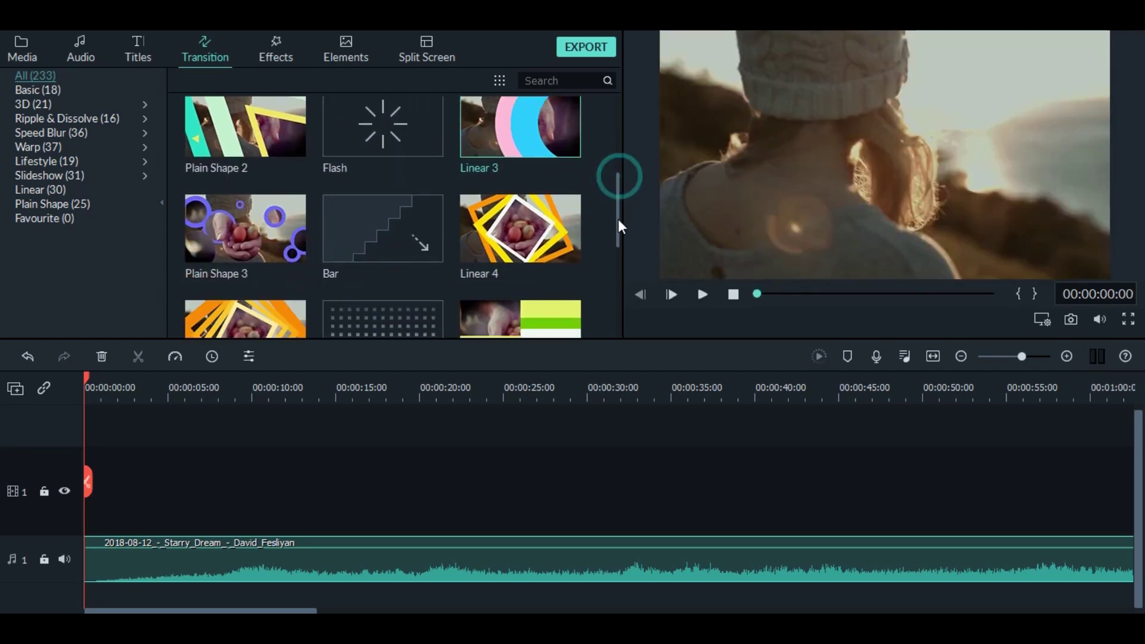
left_click(470, 245)
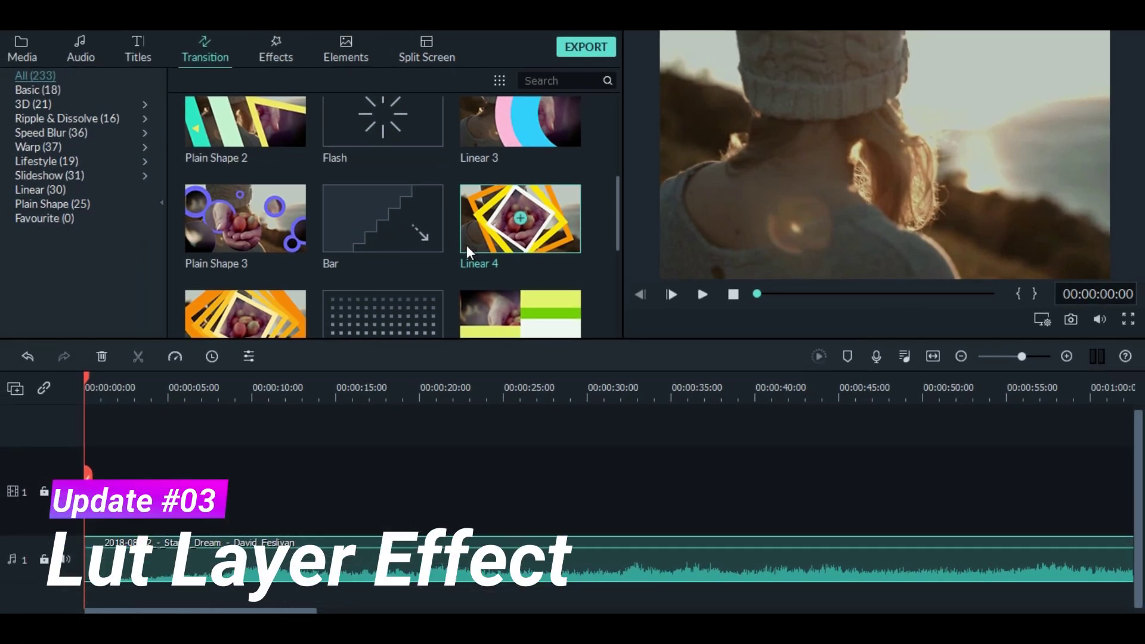
Place the 1977 filter on video track 1 from the start to about 52 seconds, and the 007 Series filter above it, ending flush with it
left_click(291, 54)
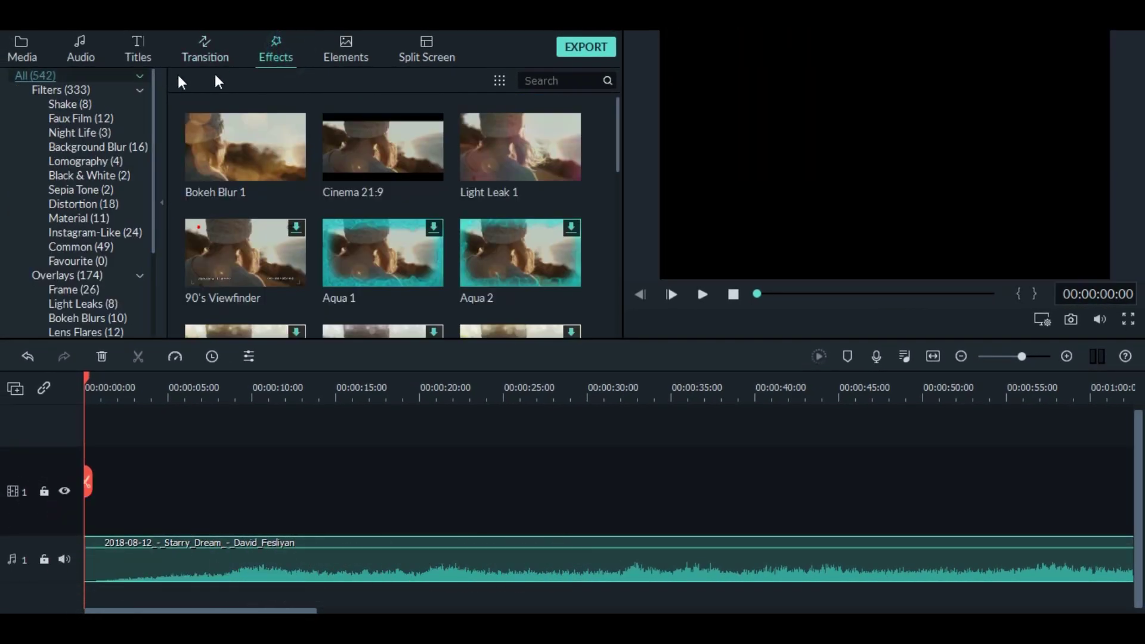
left_click(83, 91)
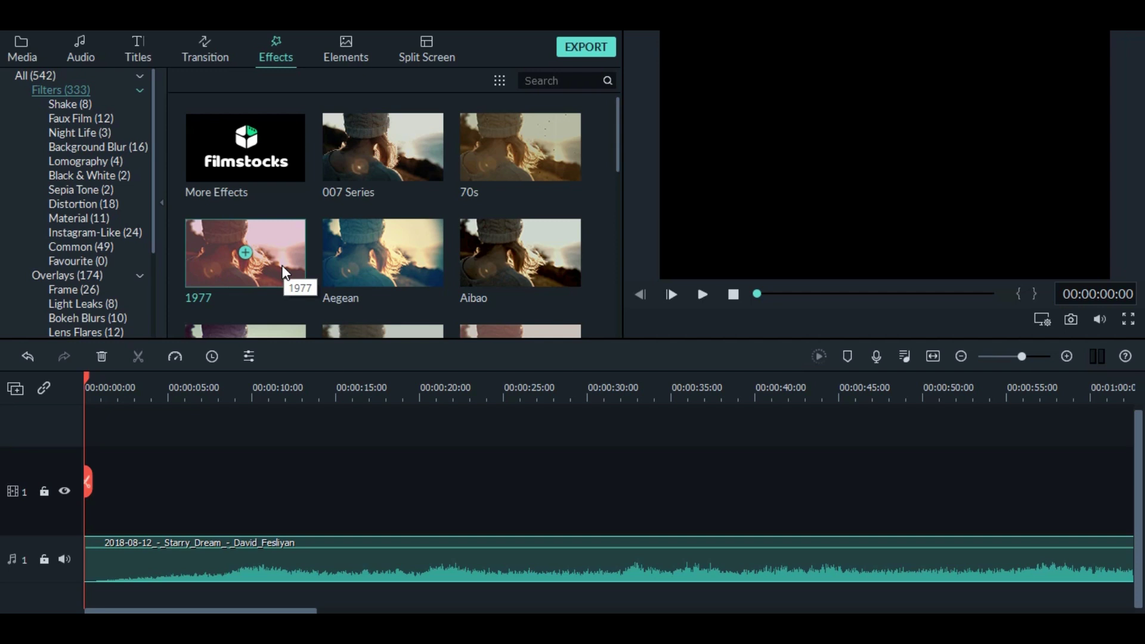
left_click_drag(284, 272, 954, 480)
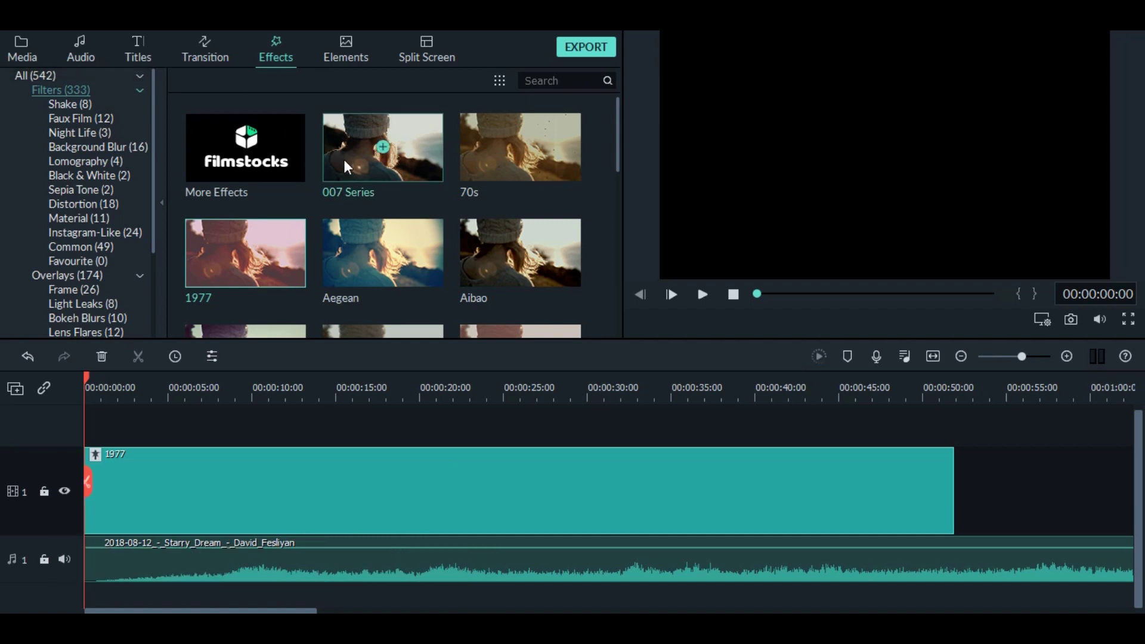
left_click_drag(341, 163, 920, 459)
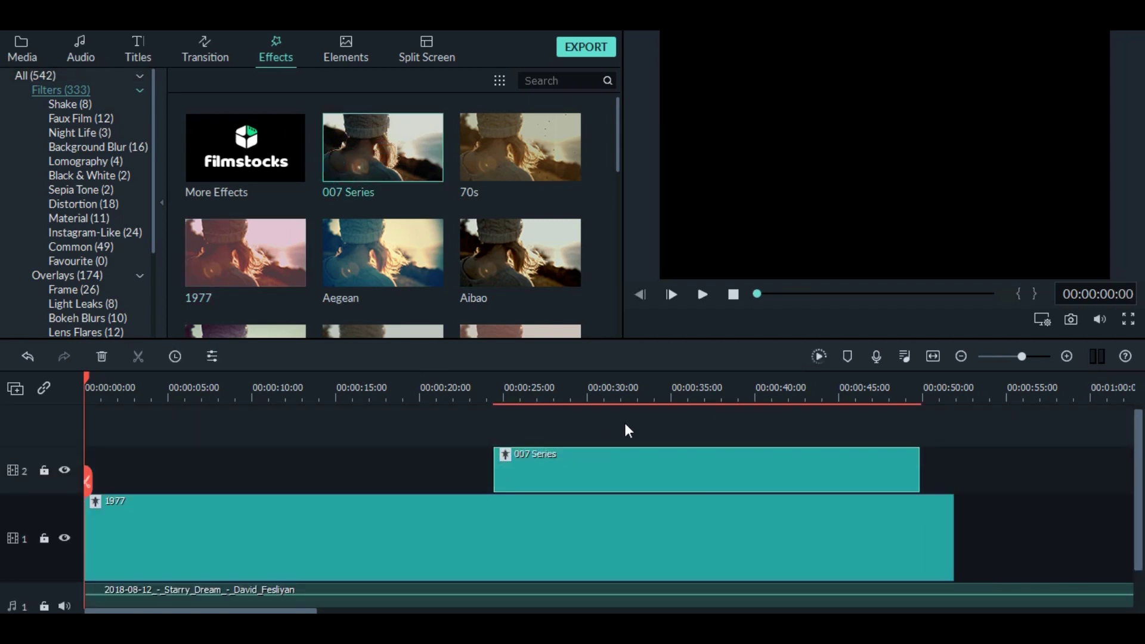
left_click_drag(580, 464, 614, 459)
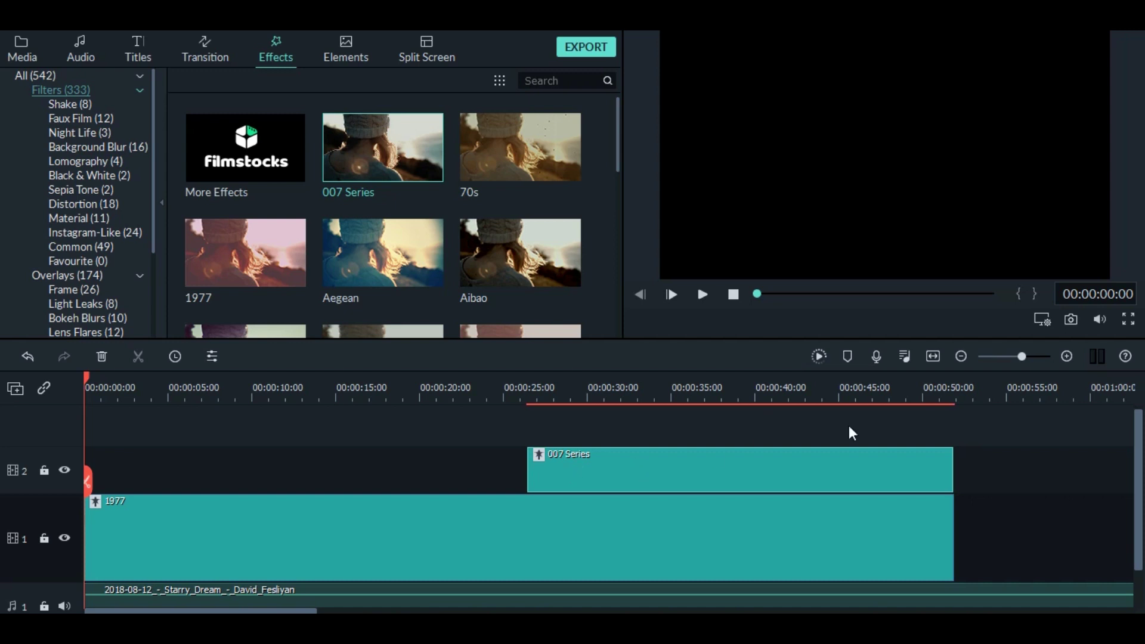
Group the 1977 and 007 Series filter clips and move them together on the timeline
left_click_drag(976, 441, 422, 538)
right_click(854, 516)
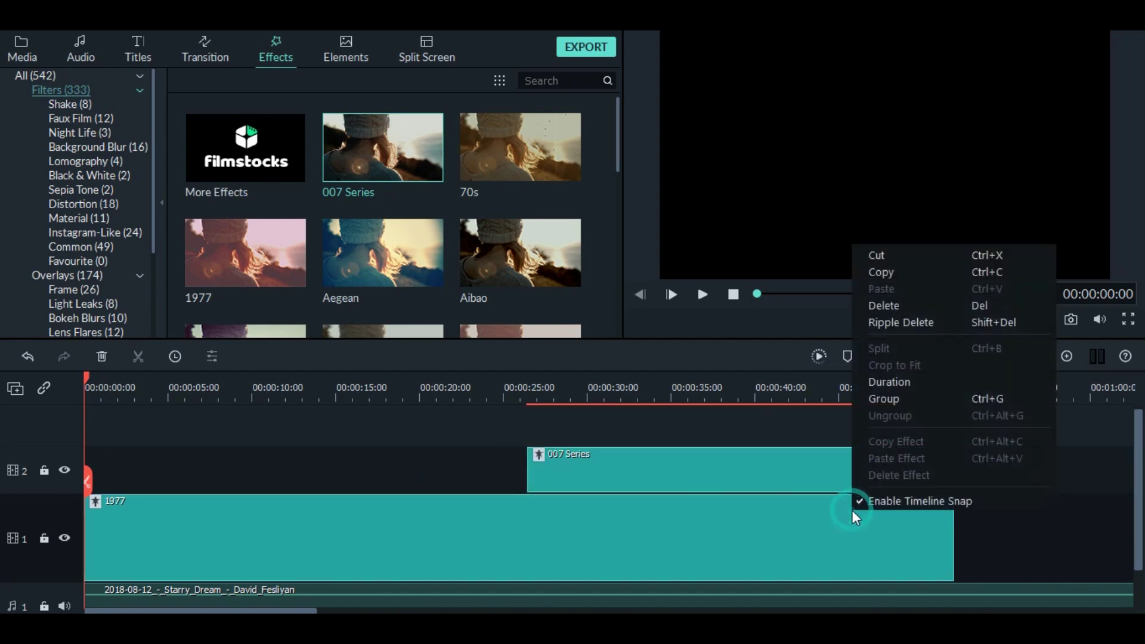
left_click(890, 399)
left_click_drag(616, 464, 470, 471)
left_click_drag(766, 465, 500, 469)
Ungroup the two filter clips and move only the 007 Series clip so it starts at about 18 seconds
right_click(560, 468)
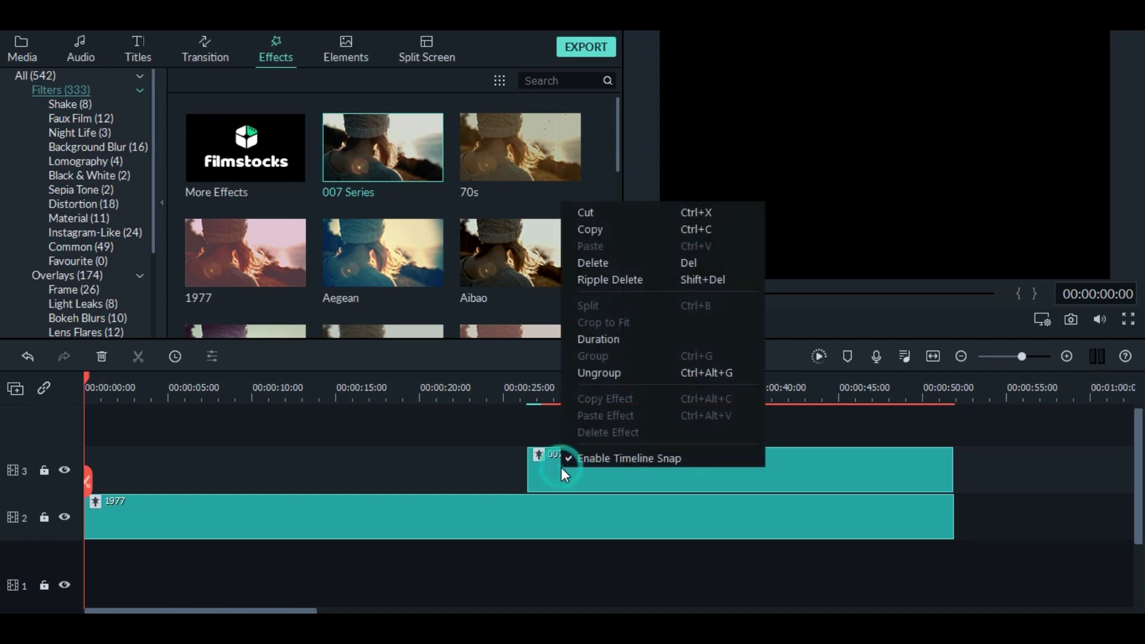
left_click(585, 369)
left_click_drag(586, 455, 441, 468)
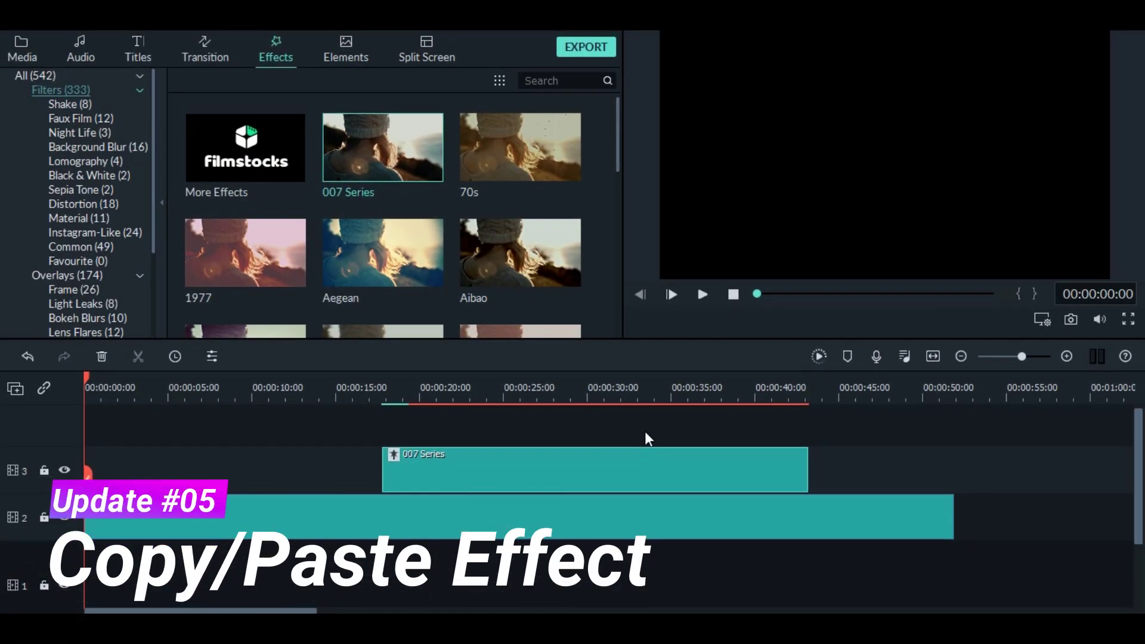
Open the Sample Video collection and delete all clips from the timeline
left_click(28, 47)
left_click(84, 135)
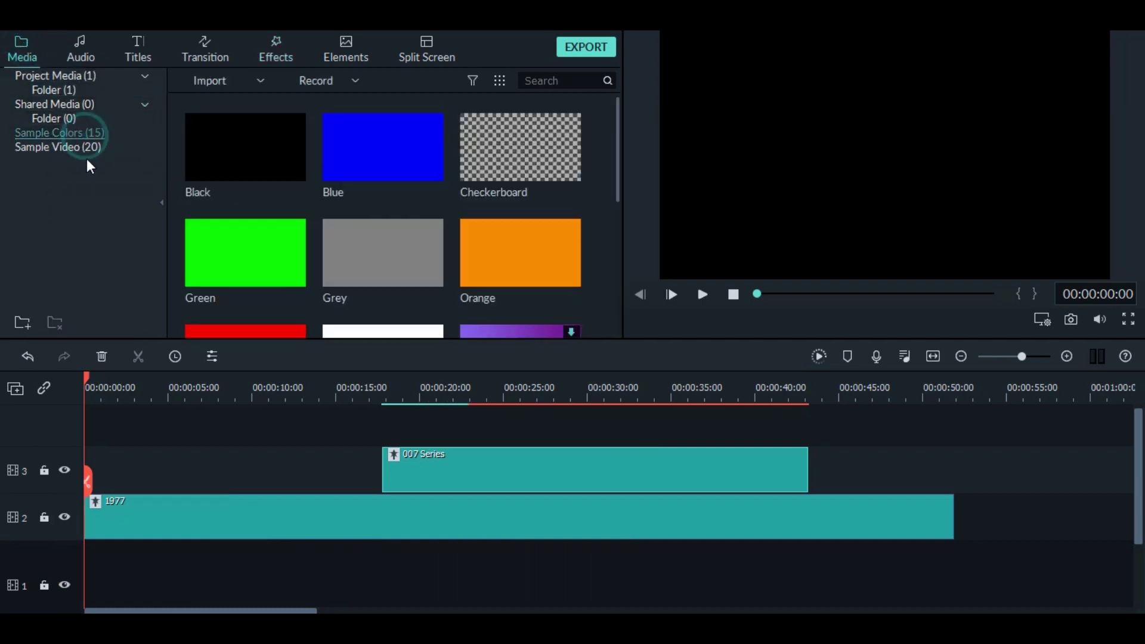
left_click(82, 147)
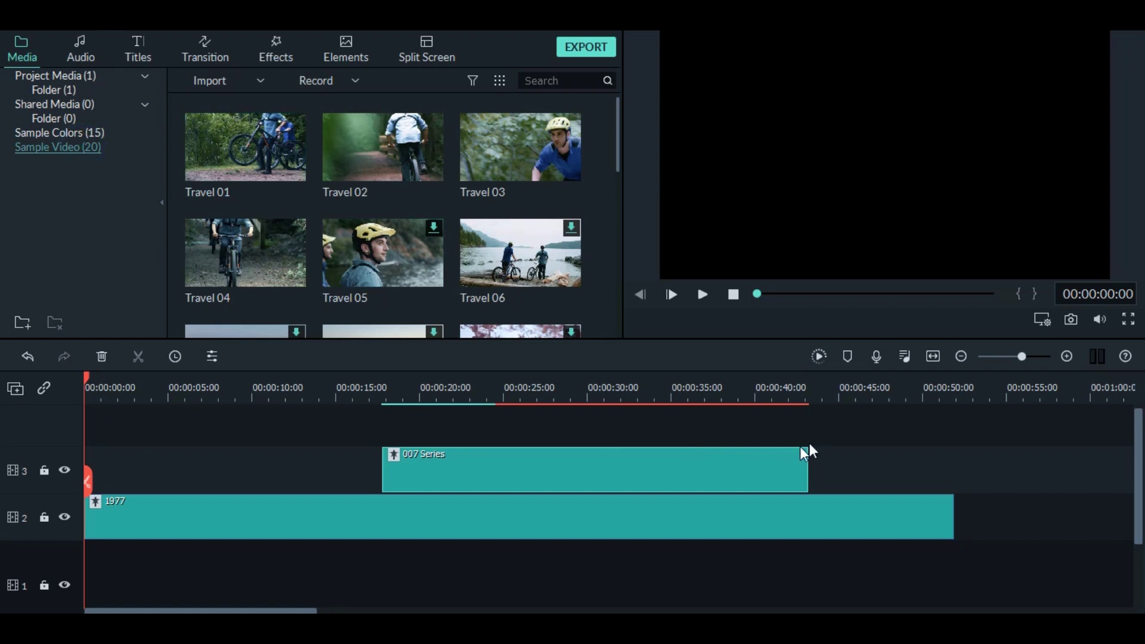
scroll(642, 441, "down", 3)
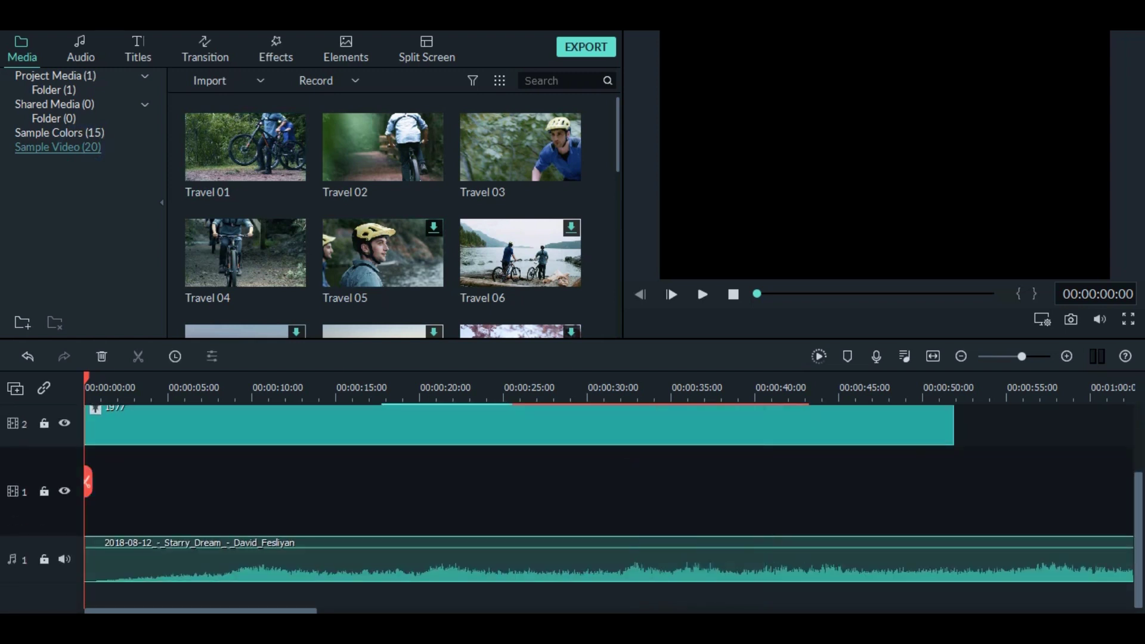
key("ctrl+a")
key("Delete")
Place the sample videos Travel 01 and Travel 02 back to back from the start of video track 1
left_click_drag(289, 192, 95, 518)
left_click_drag(344, 163, 118, 501)
left_click_drag(100, 400, 274, 397)
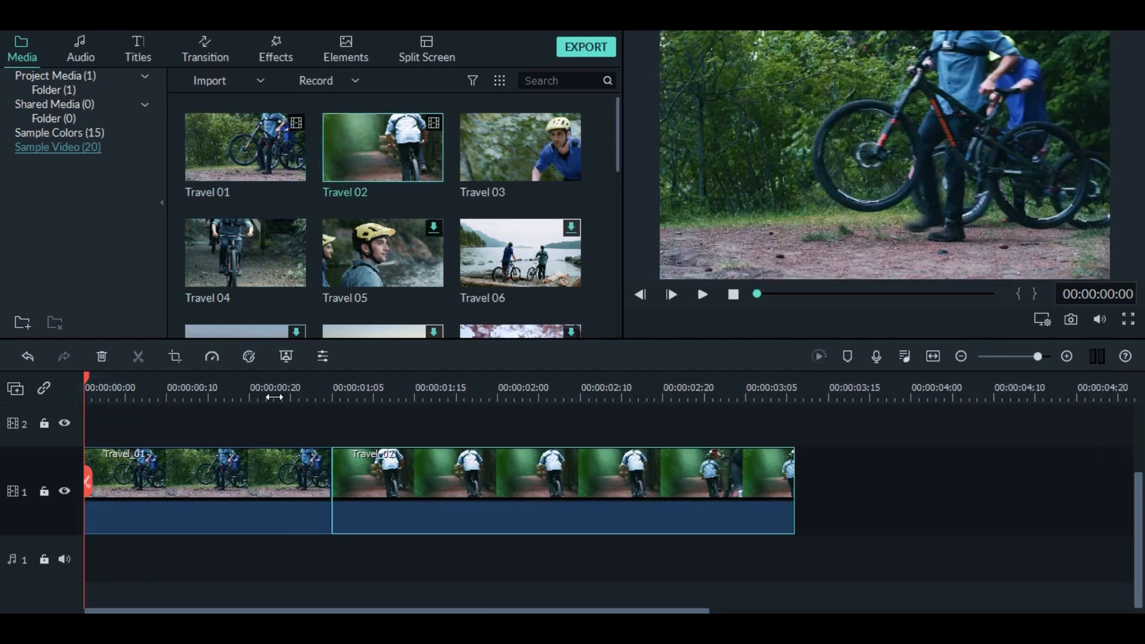
Add the 007 Series filter to video track 2, directly above the Travel 01 clip
left_click(170, 482)
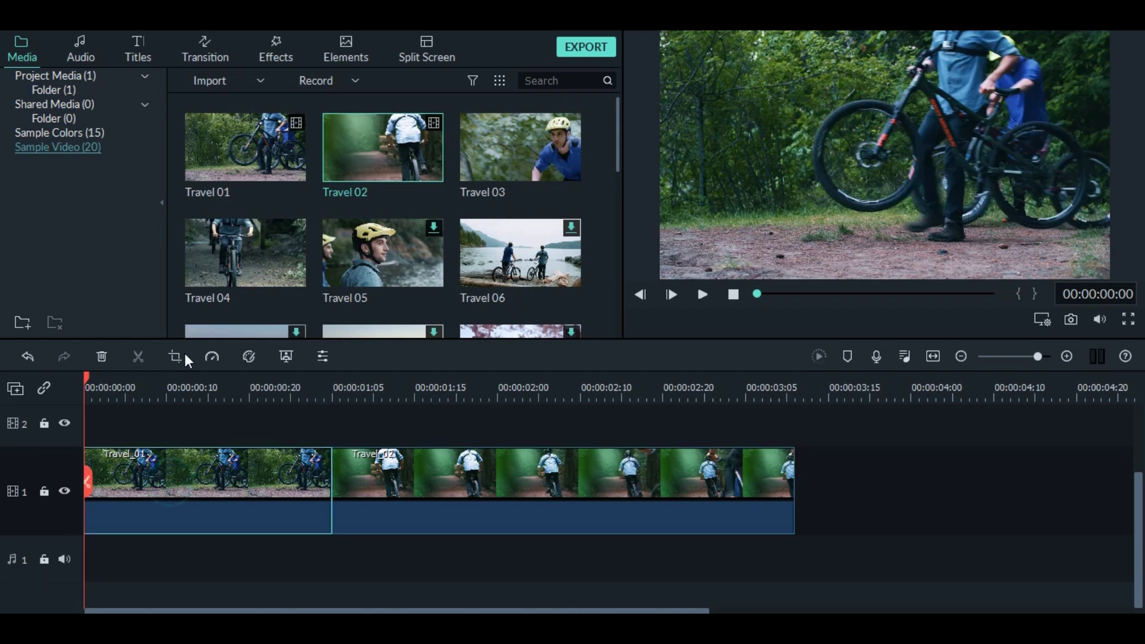
left_click(290, 43)
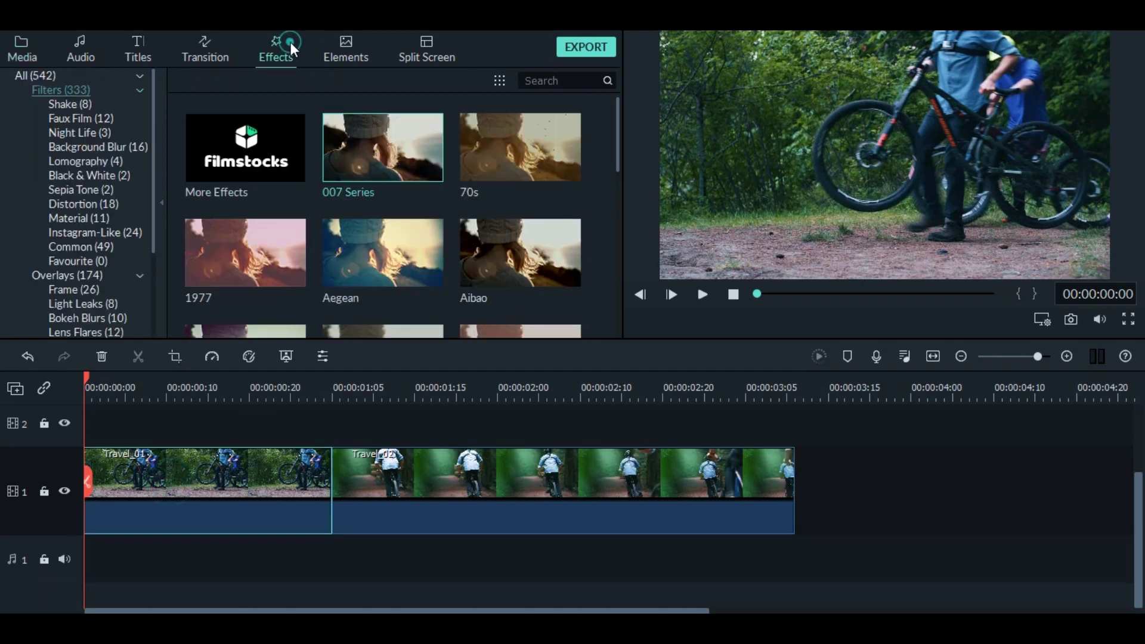
double_click(196, 467)
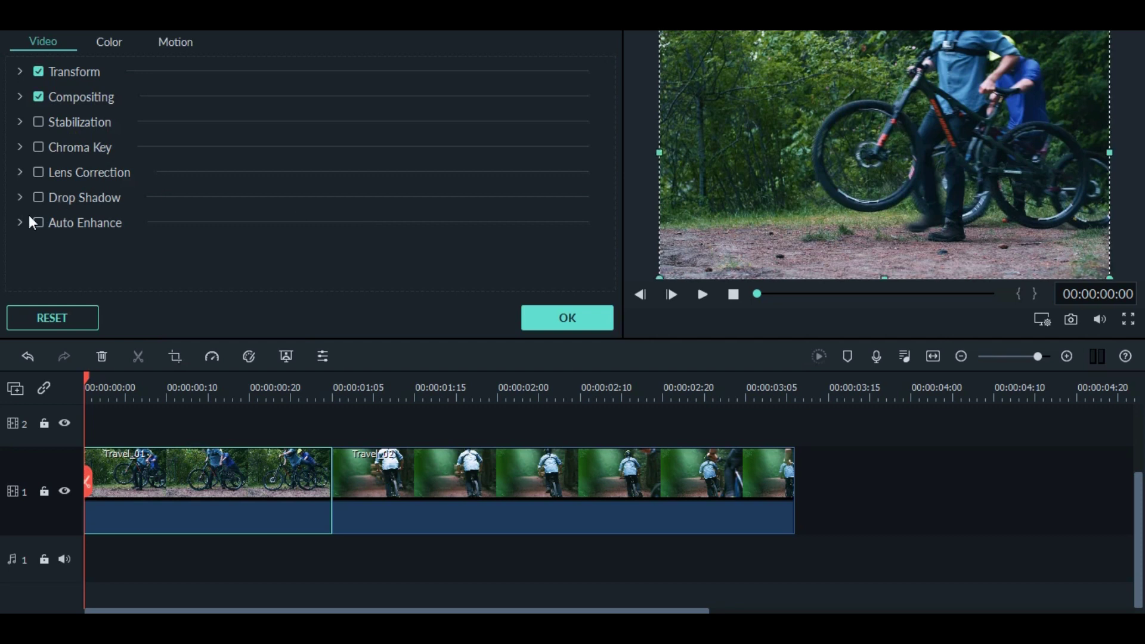
left_click(572, 321)
left_click_drag(327, 166, 97, 430)
Turn on Auto Enhance in the Travel 01 clip's video settings and apply it
right_click(191, 486)
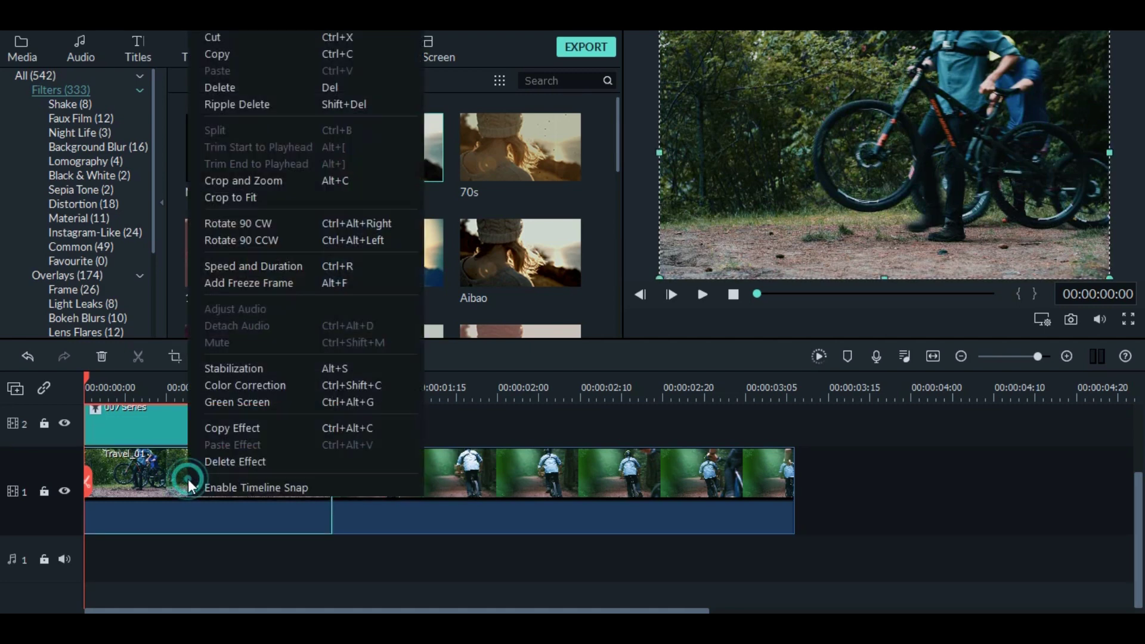
left_click(149, 474)
double_click(148, 473)
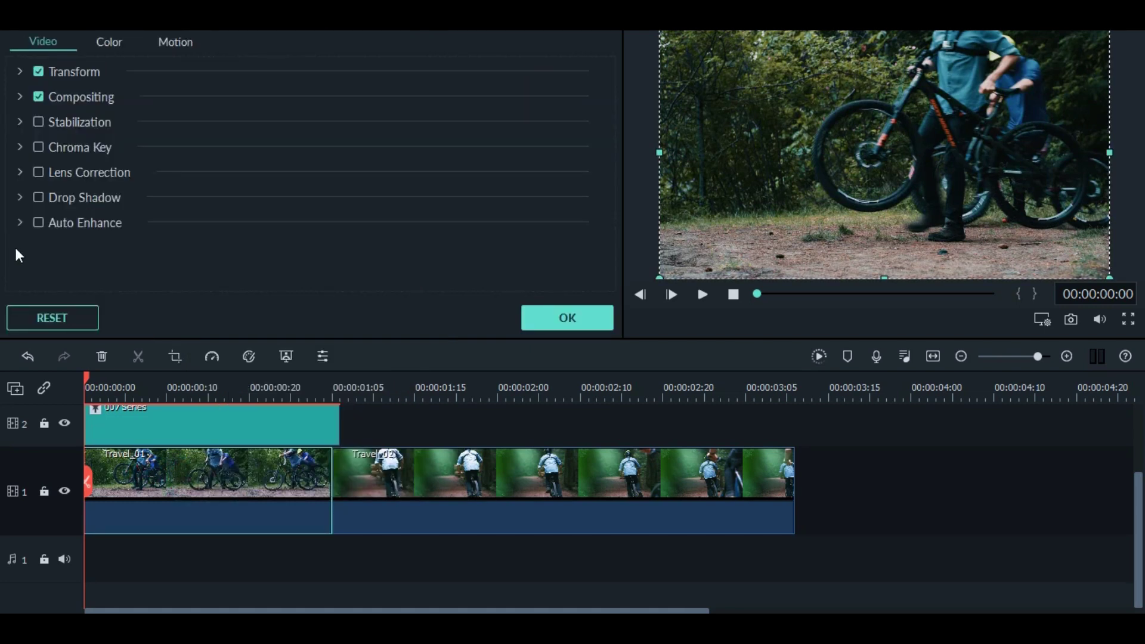
left_click(16, 224)
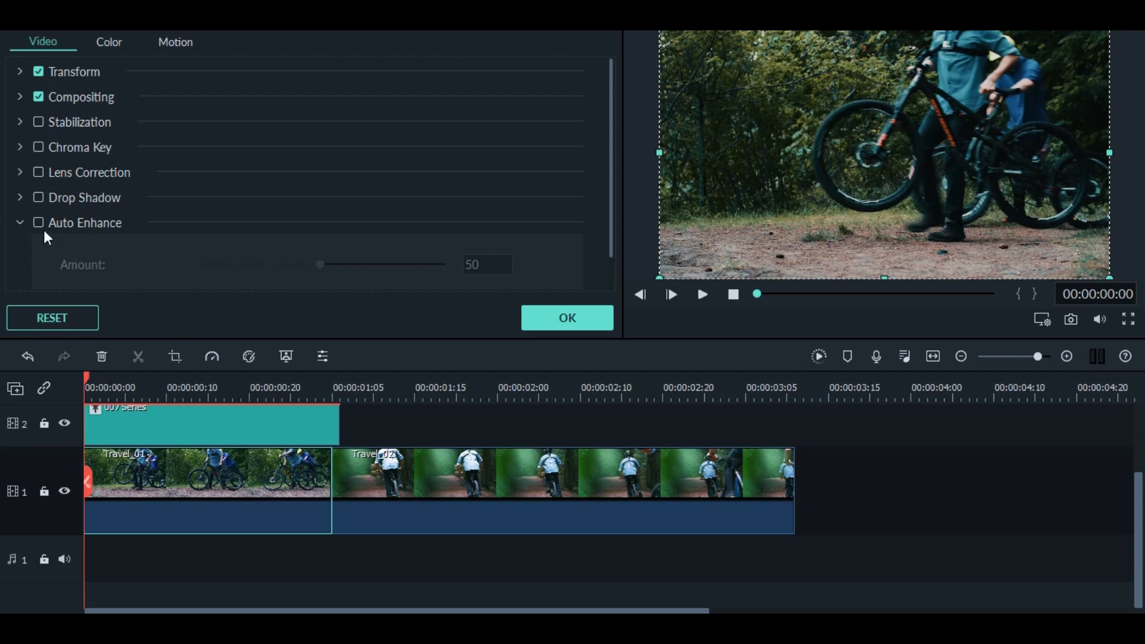
left_click(38, 222)
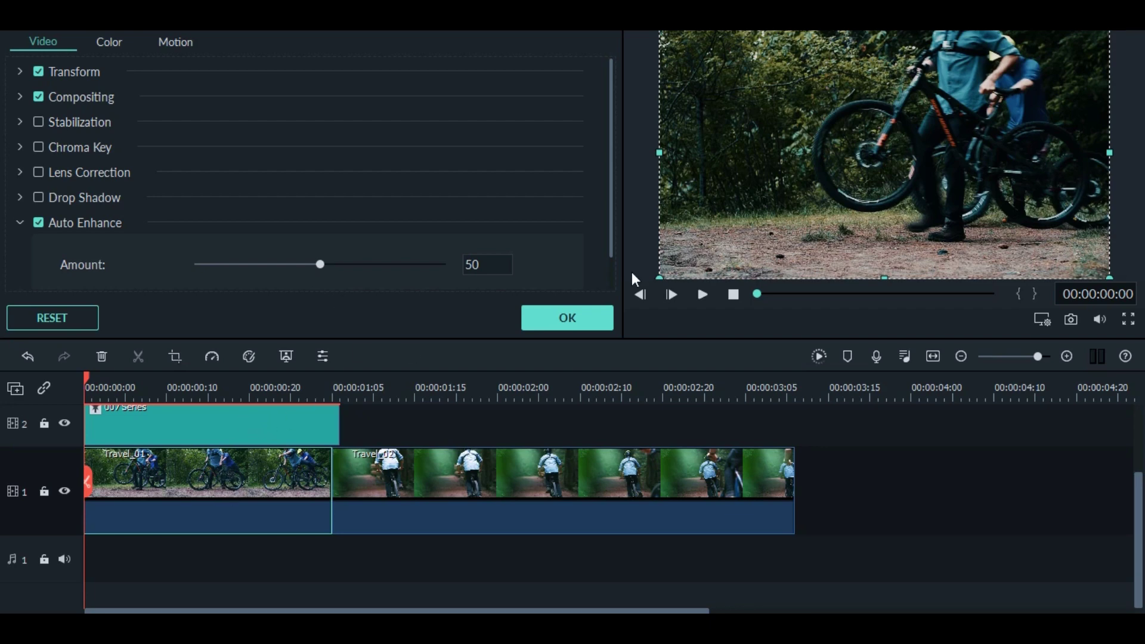
left_click(589, 313)
Examine the Copy Effect option for the Travel 01 clip and the Paste Effect option for the Travel 02 clip
right_click(265, 468)
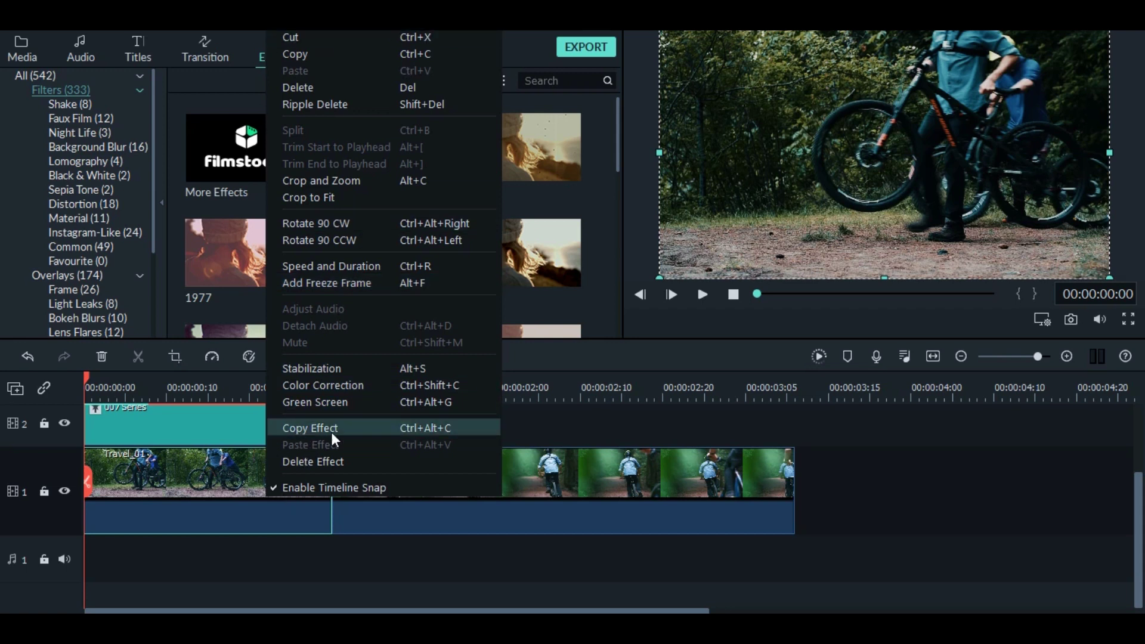
left_click(535, 454)
right_click(536, 454)
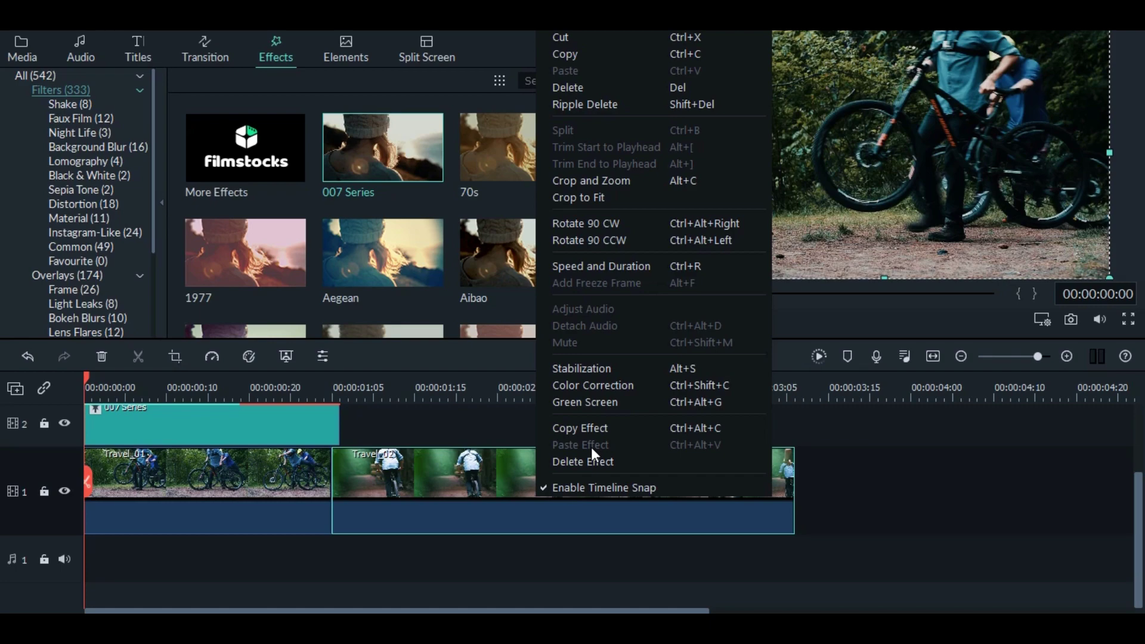
left_click(484, 423)
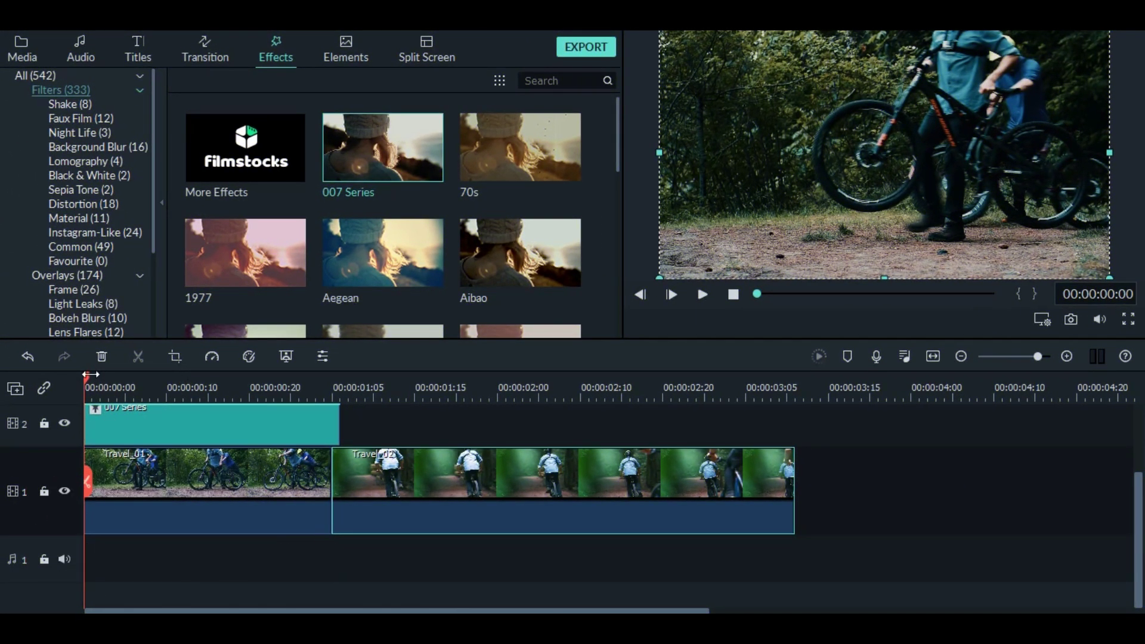
Split the Travel 01 clip together with its 007 Series filter at 00:00:00:05, about 00:00:00:13 and 00:00:00:22
left_click(108, 388)
left_click_drag(108, 377, 134, 375)
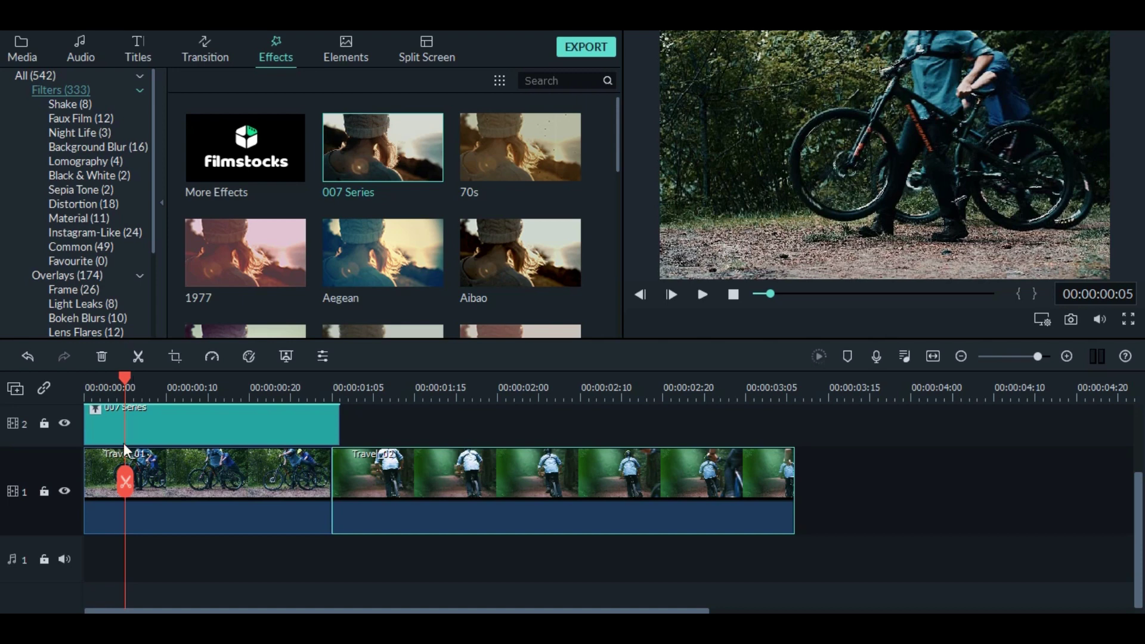
left_click(124, 482)
left_click_drag(126, 381, 189, 388)
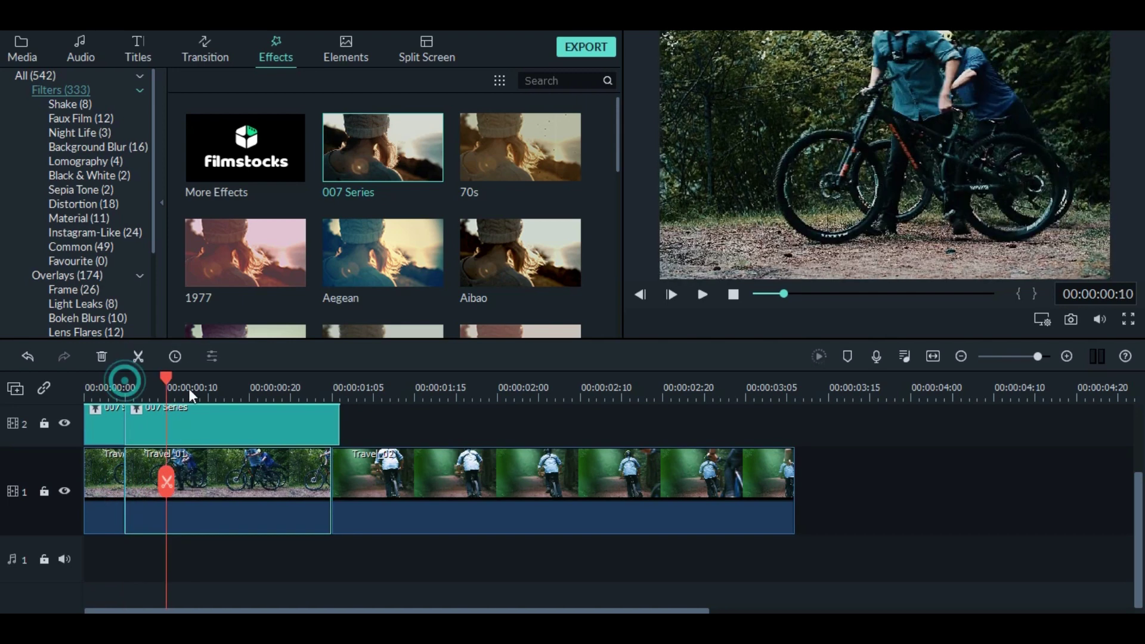
left_click(190, 482)
left_click_drag(192, 377, 268, 388)
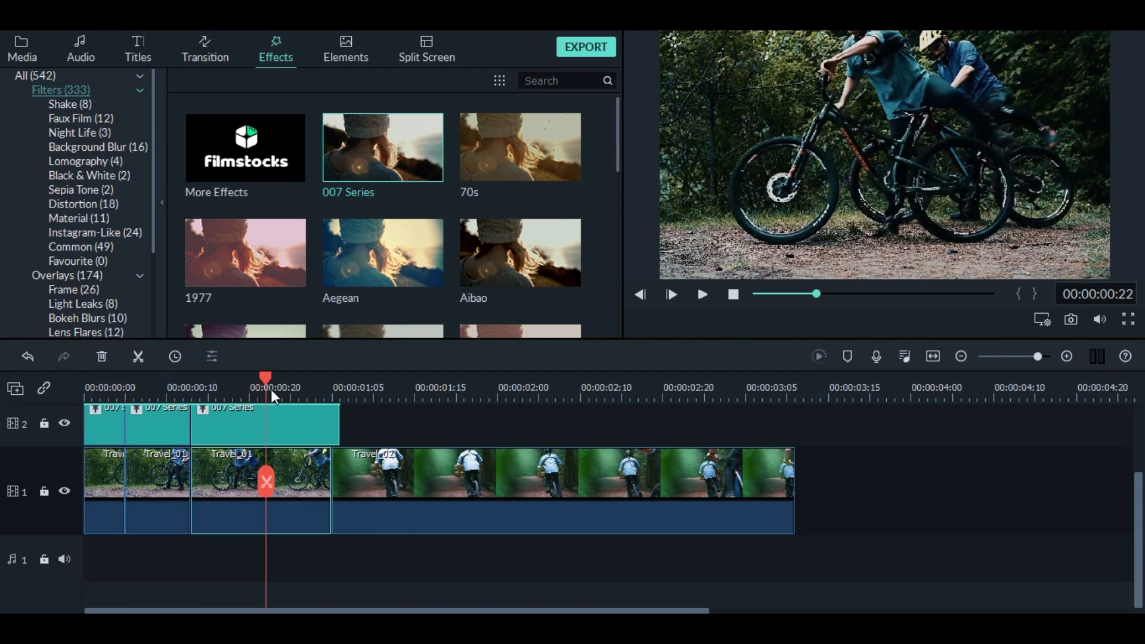
left_click(266, 482)
Split the Travel 02 clip on video track 1 at 00:00:01:10 and 00:00:01:19
left_click_drag(264, 375, 381, 394)
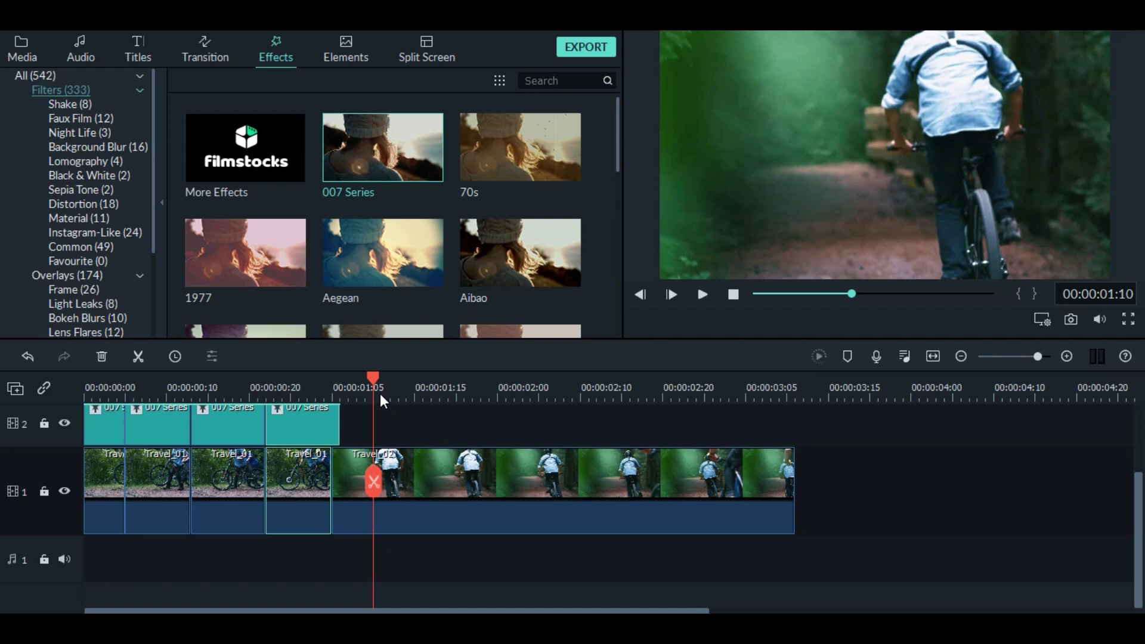
left_click(373, 481)
left_click_drag(373, 482, 448, 482)
left_click(448, 481)
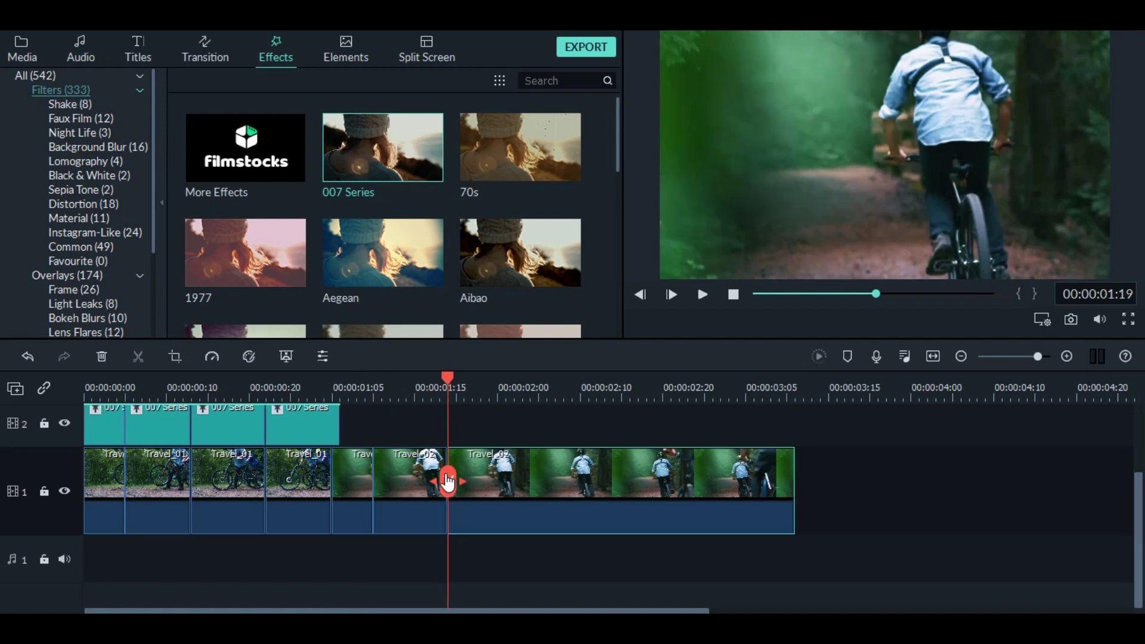